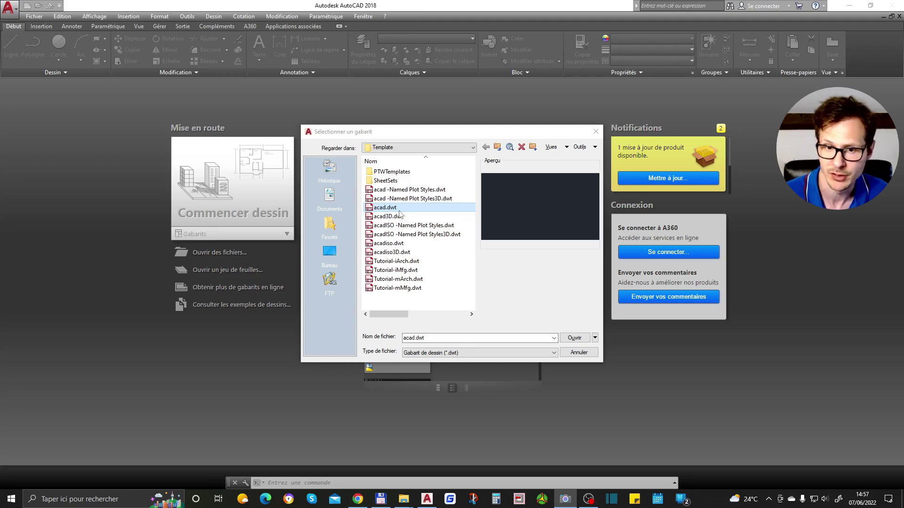
# Create the new blank drawing Dessin1.dwg from the acad.dwt template
pyautogui.doubleClick(399, 211)
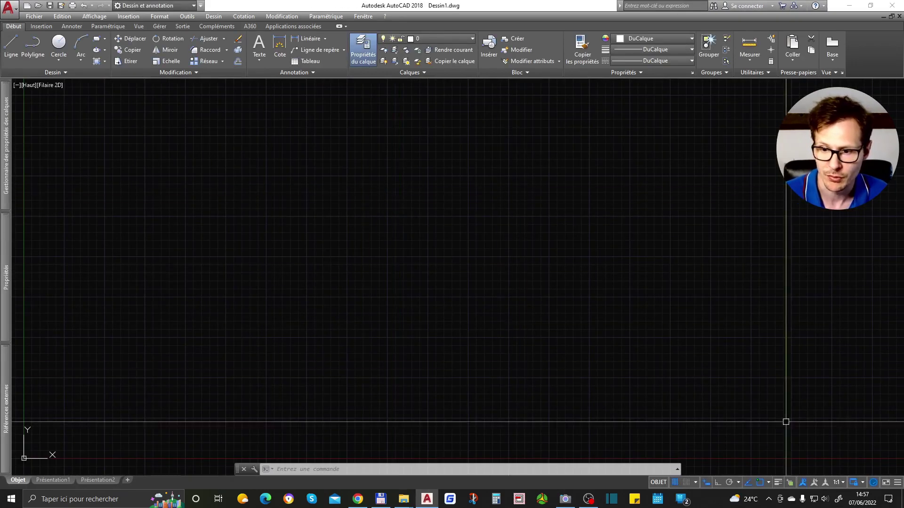
# Hide the grid in Dessin1.dwg and bring up the Save Drawing As dialog
pyautogui.click(676, 482)
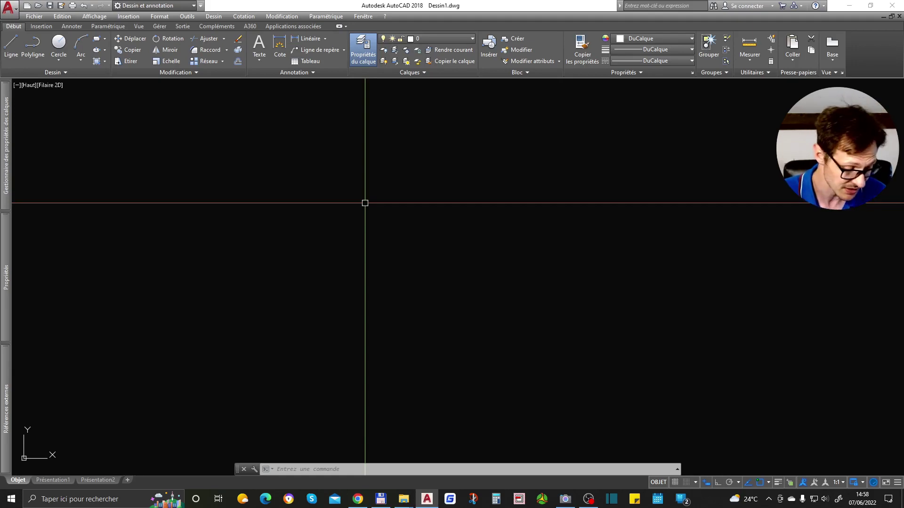
pyautogui.hotkey('ctrl', 's')
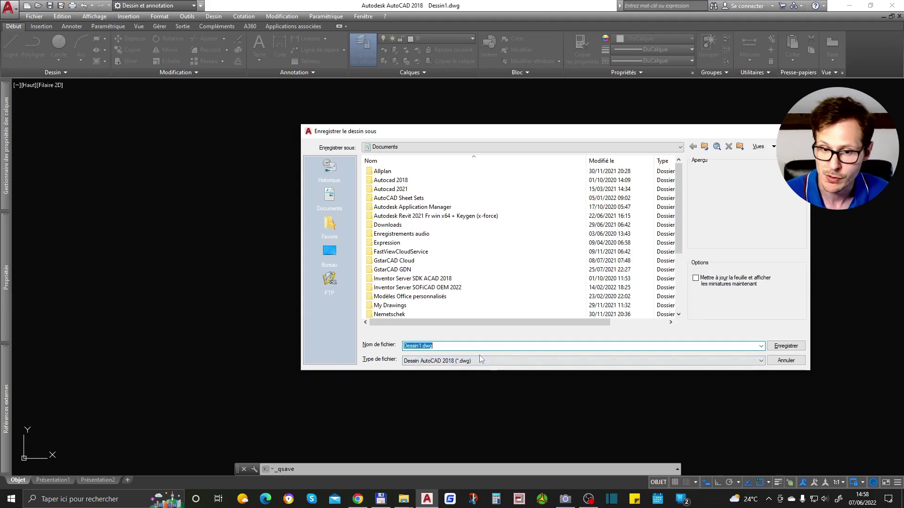
# Switch the save format to AutoCAD Drawing Template (*.dwt), then cancel saving
pyautogui.click(460, 361)
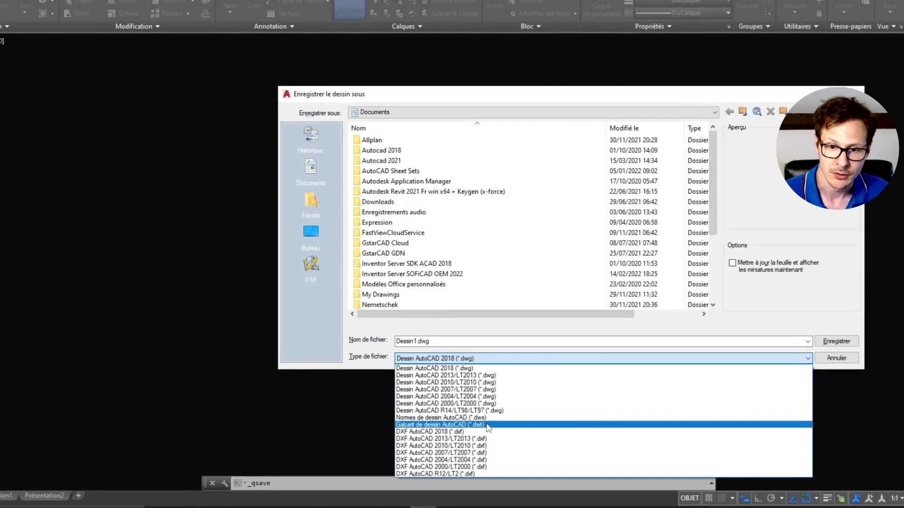
pyautogui.click(488, 426)
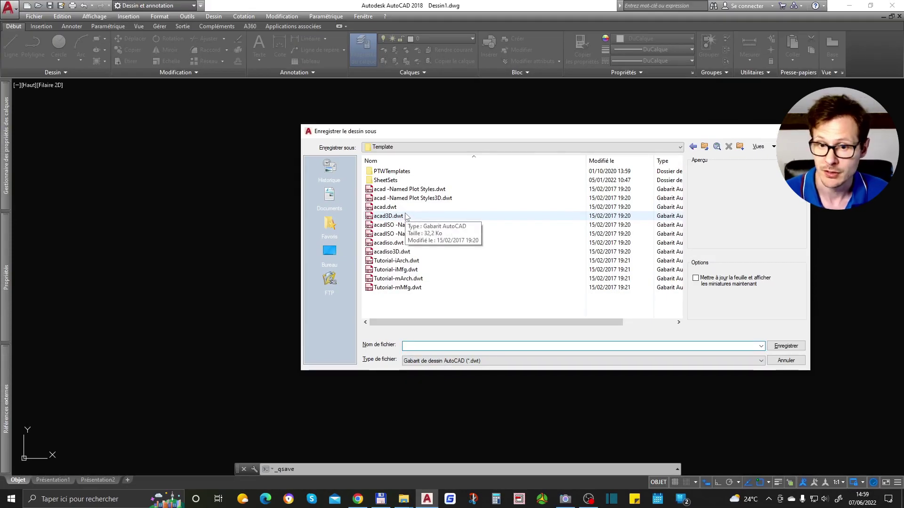
pyautogui.press('Escape')
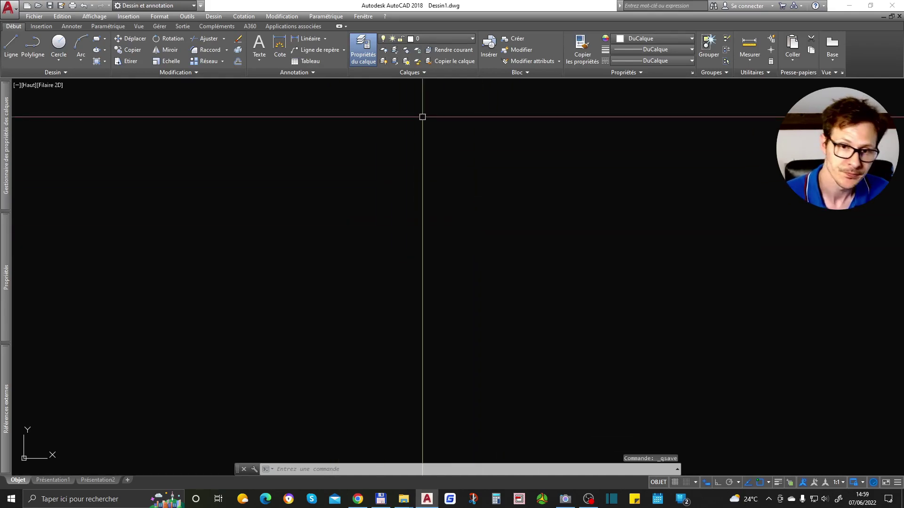
# Draw a red rectangle with the REC command
pyautogui.write('rc')
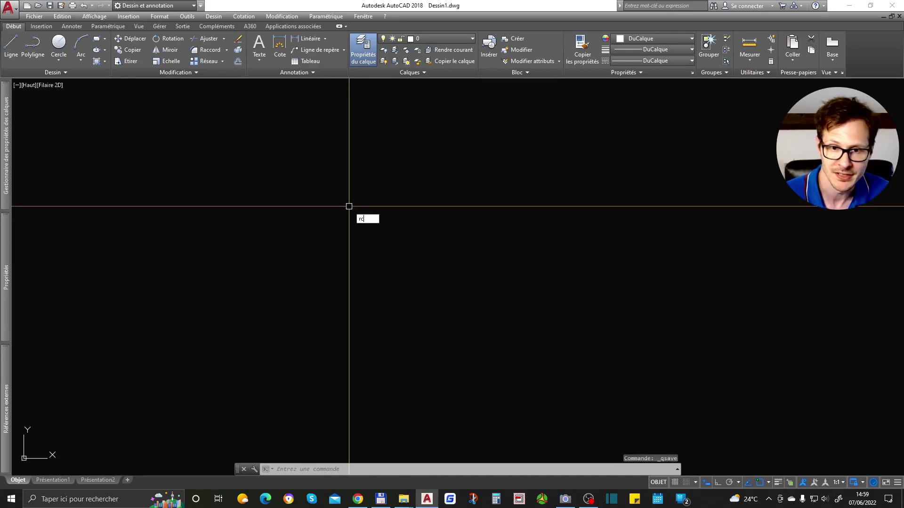
pyautogui.press('Return')
pyautogui.click(327, 192)
pyautogui.click(424, 248)
pyautogui.scroll(4, 315, 183)
# Dimension the rectangle 6.0853 wide and 3.7244 high, then open the dimension style manager
pyautogui.write('cot')
pyautogui.press('Return')
pyautogui.click(301, 213)
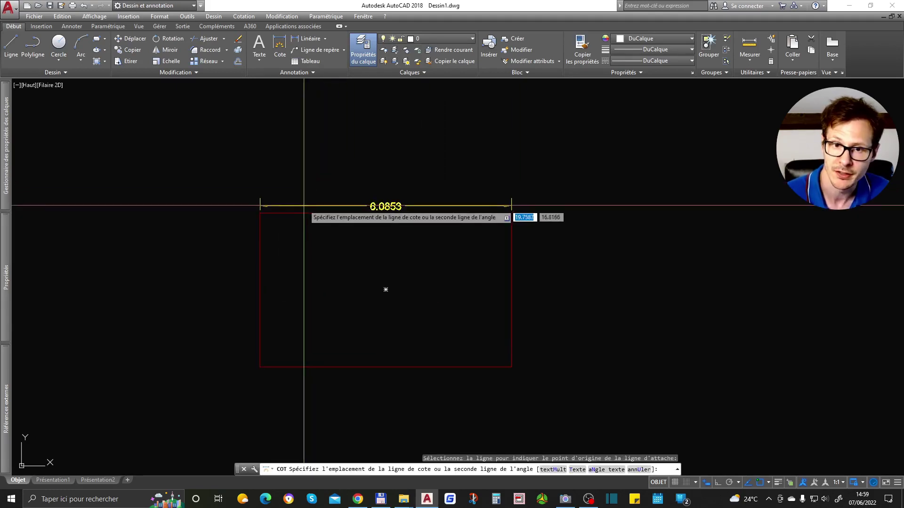
pyautogui.click(308, 195)
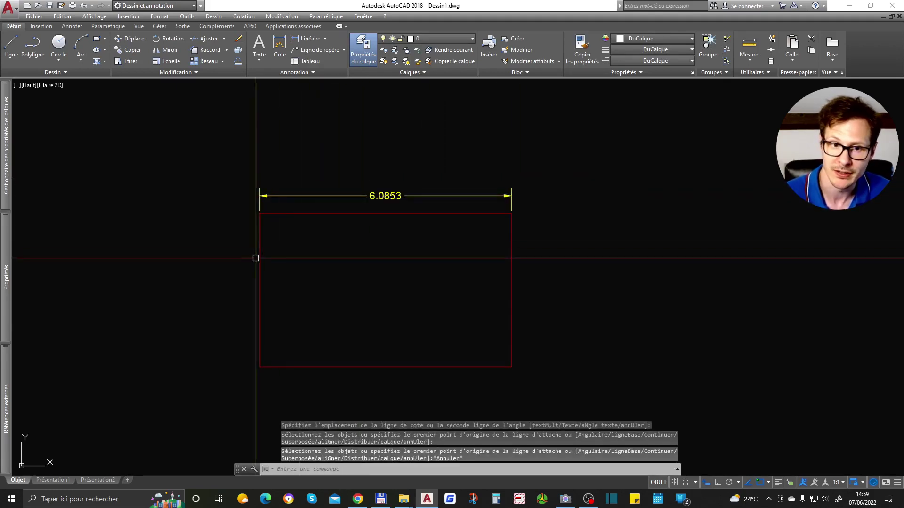
pyautogui.click(258, 228)
pyautogui.click(230, 231)
pyautogui.press('Escape')
pyautogui.moveTo(358, 267); pyautogui.dragTo(398, 217, button='middle')
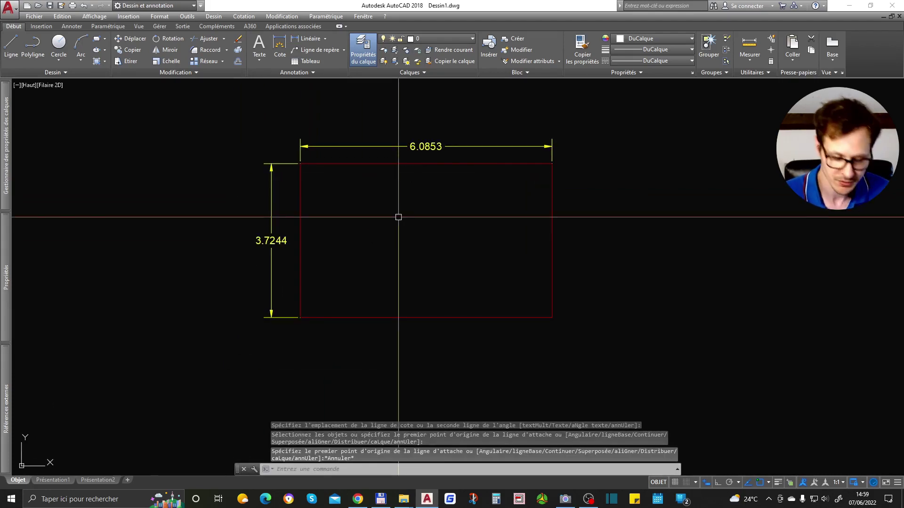
pyautogui.write('co')
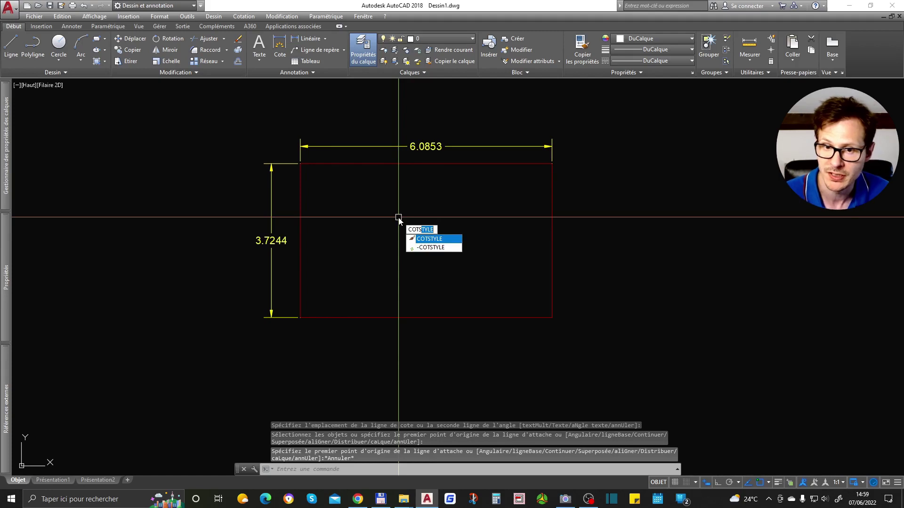
pyautogui.press('Escape')
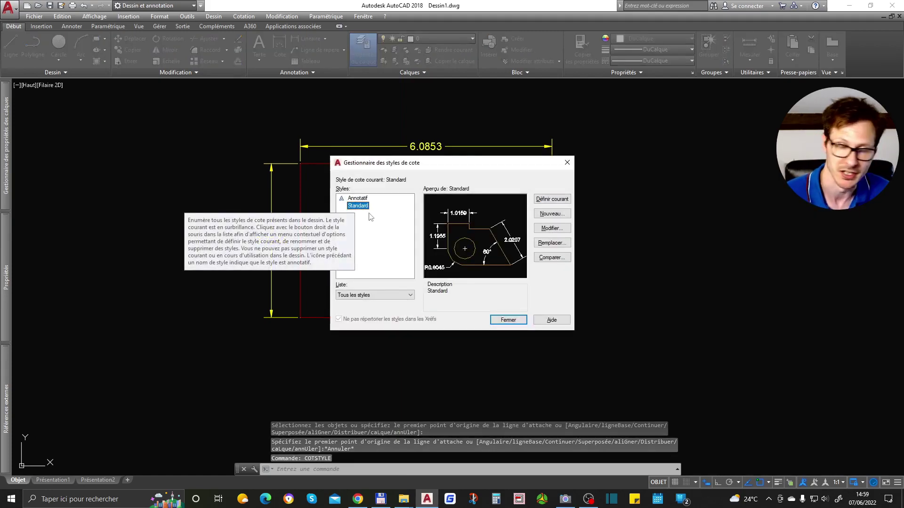
# Close the dimension style manager and reopen Save Drawing As for Dessin1.dwg
pyautogui.press('Escape')
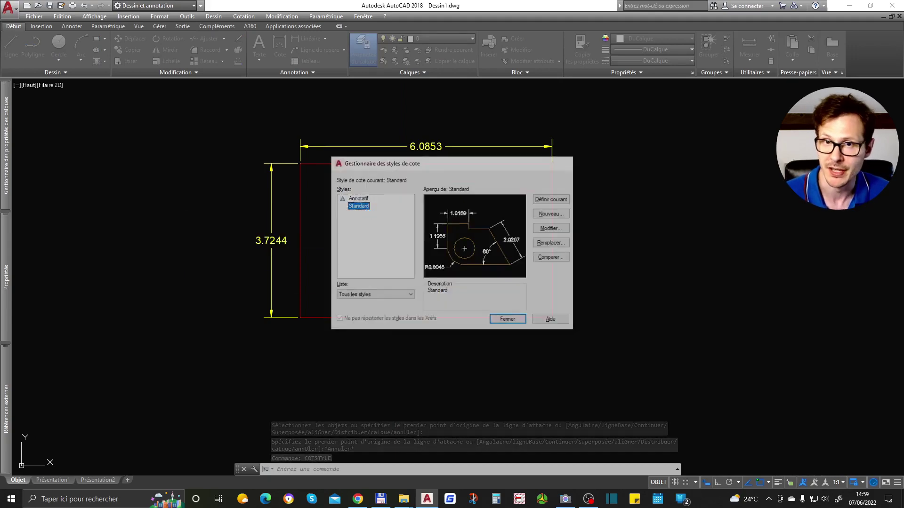
pyautogui.hotkey('ctrl', 's')
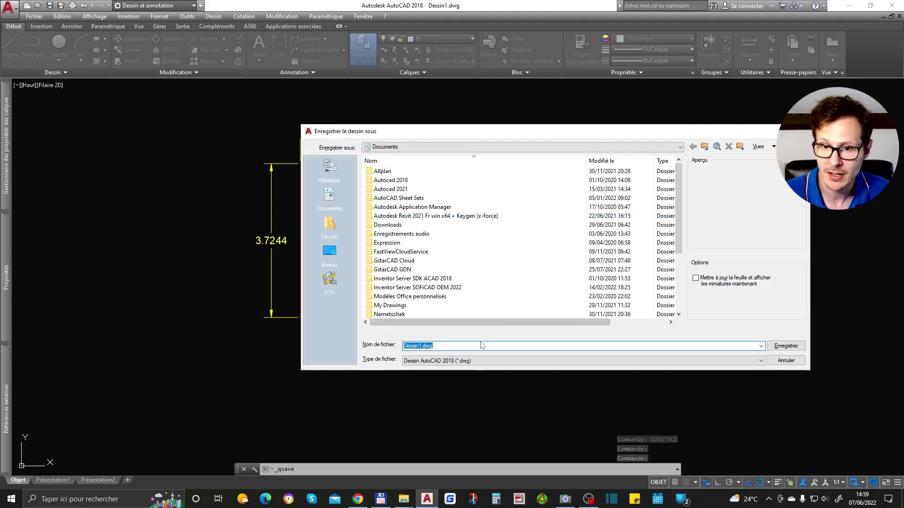
# Pick the Drawing Template (*.dwt) format to reveal the Template folder, cancel, and start a new drawing
pyautogui.click(473, 362)
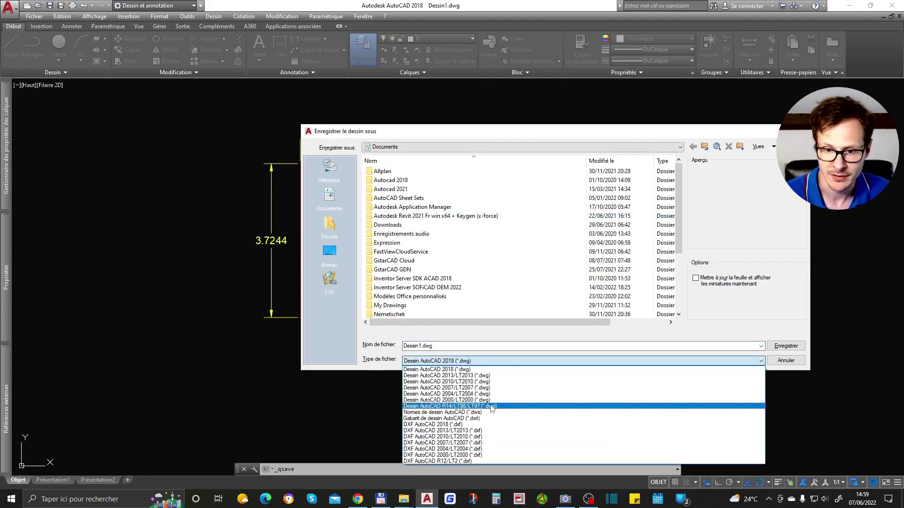
pyautogui.click(476, 419)
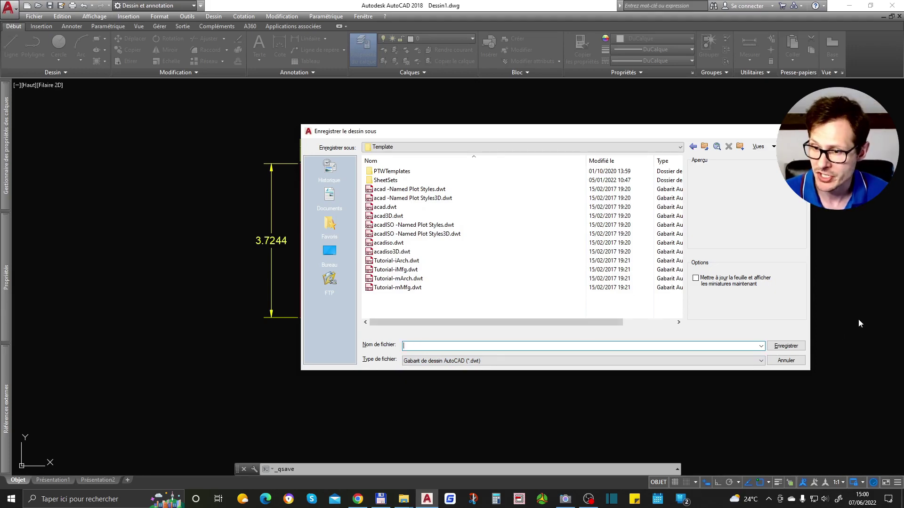
pyautogui.press('Escape')
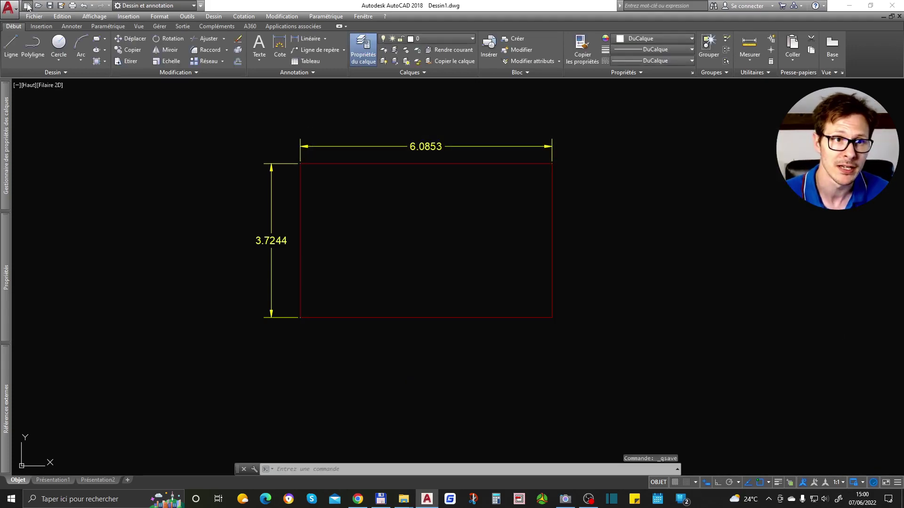
pyautogui.hotkey('ctrl', 'n')
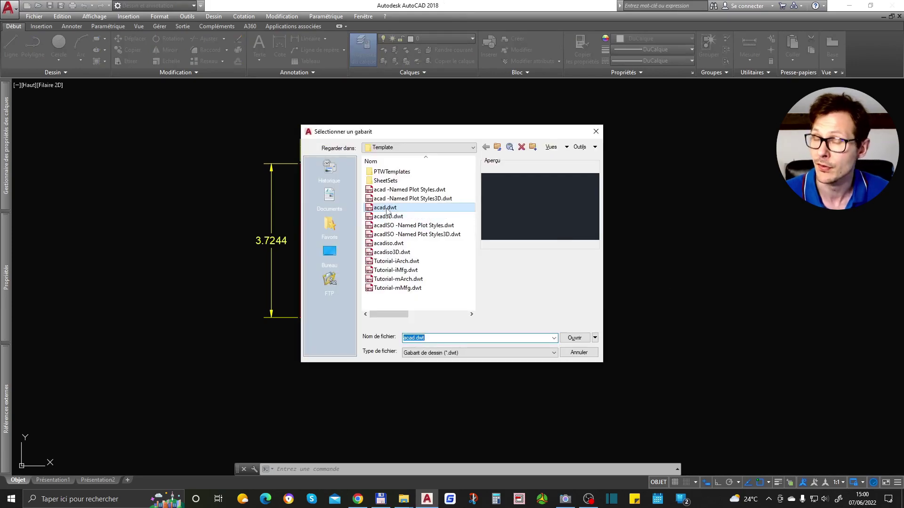
pyautogui.moveTo(385, 207)
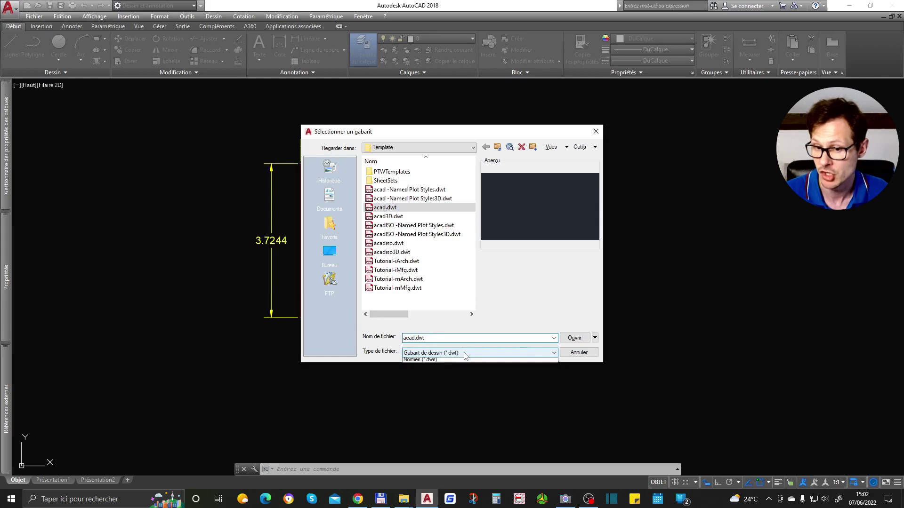
pyautogui.click(465, 352)
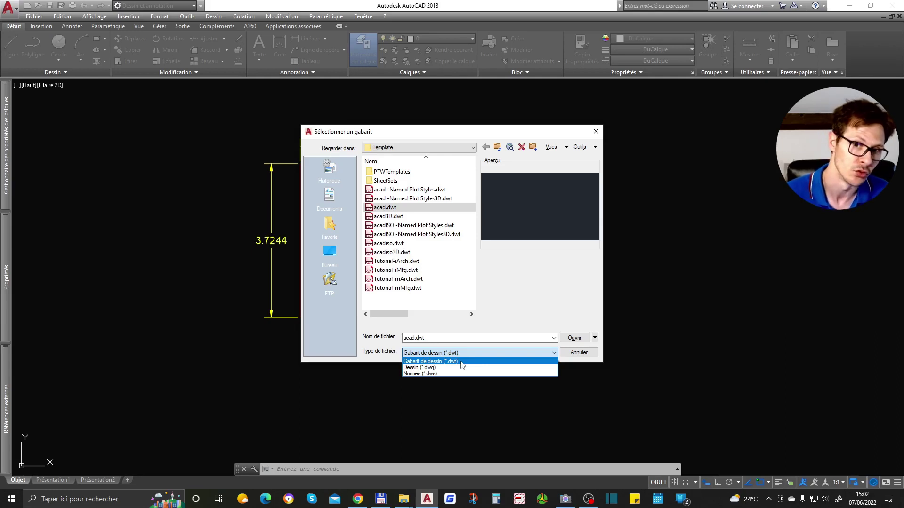
pyautogui.click(434, 337)
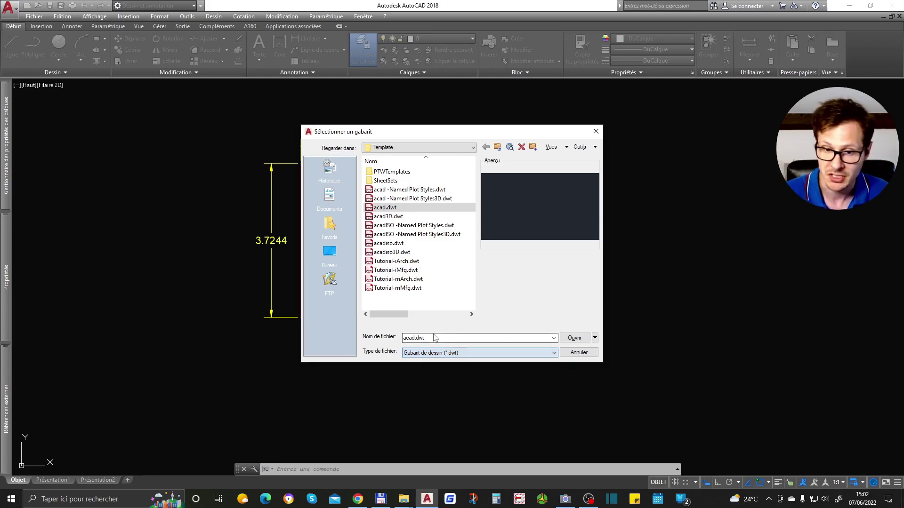